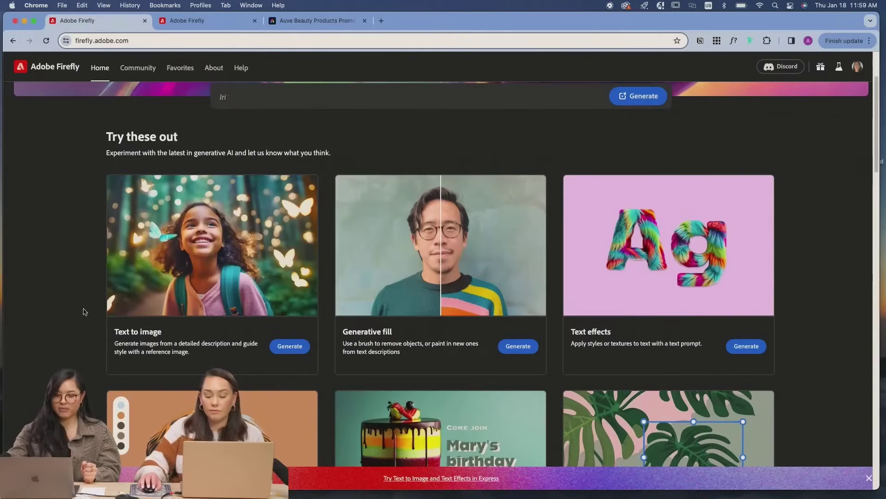
- Generate Text to image photos of a square textured paper cosmetic box surrounded by pink petals
mouse_move(190, 280)
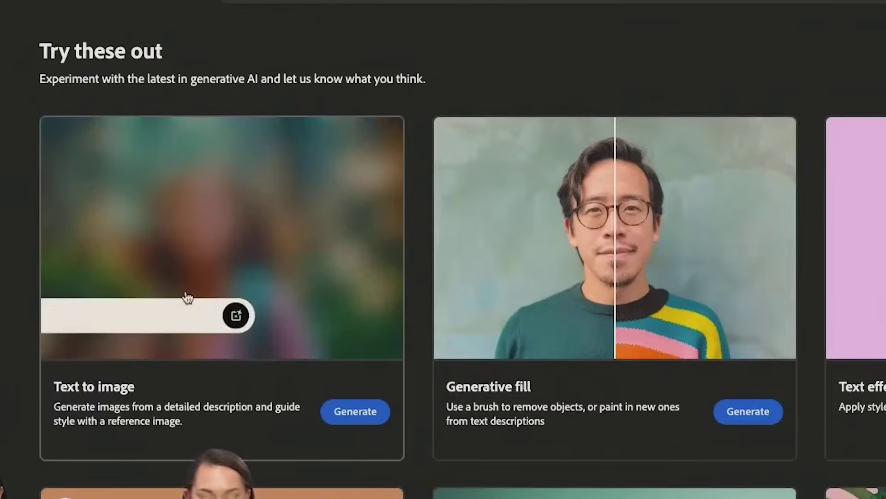
click(243, 254)
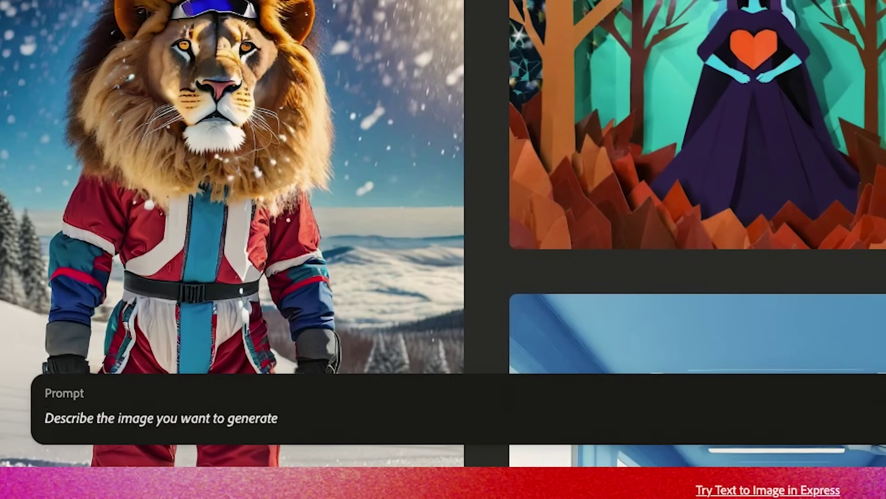
text(cosmetic)
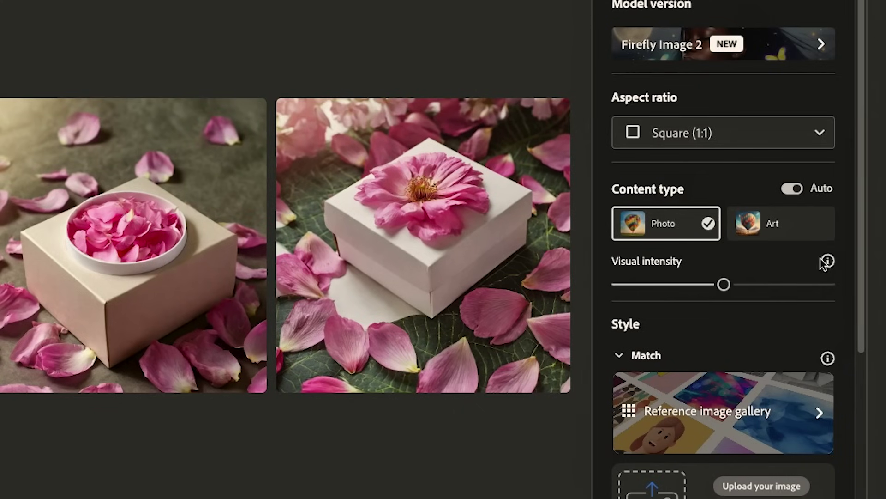
- Pick a pink style reference from the Style gallery to regenerate all-pink candle boxes with lotus flowers
mouse_move(831, 260)
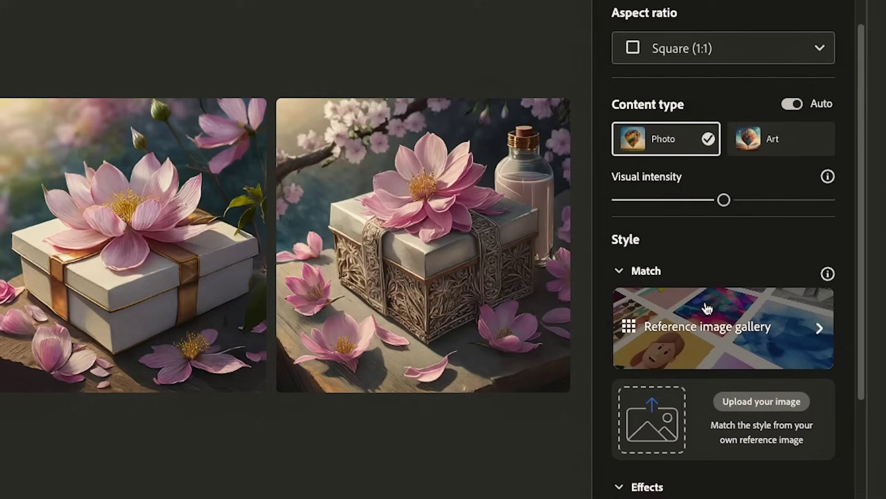
scroll(713, 245, down, 3)
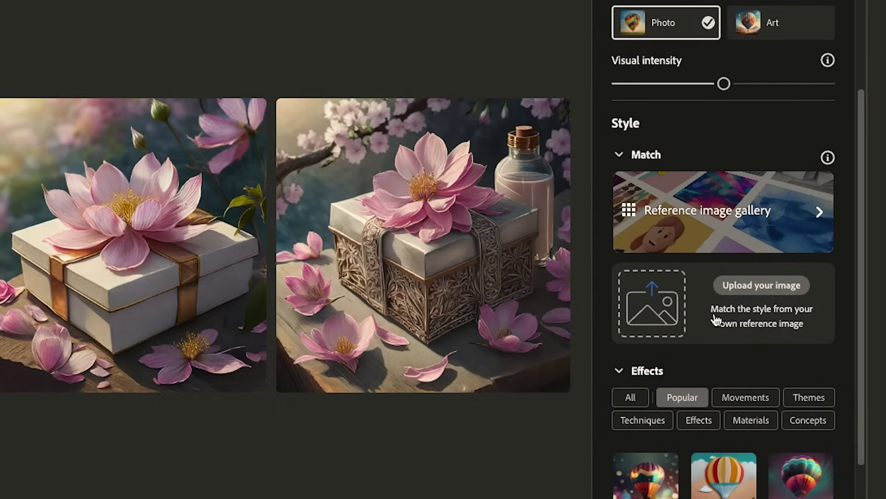
click(806, 238)
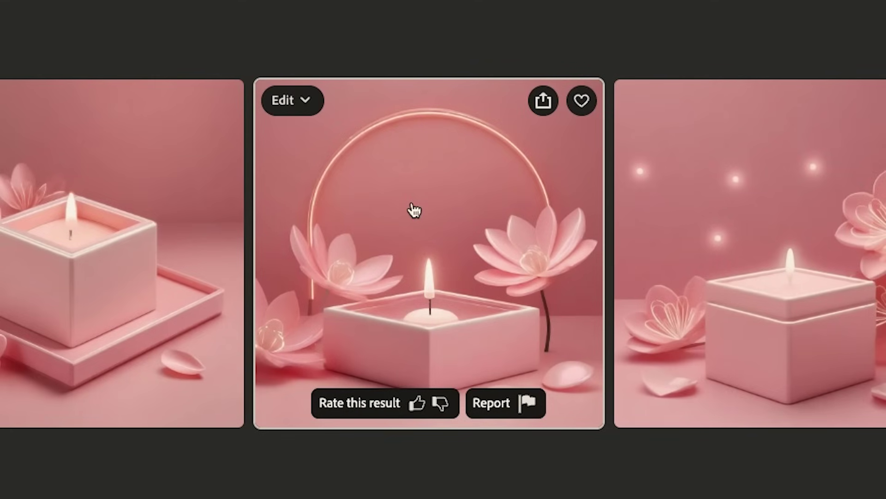
- Use the candle image as style reference for 'Shot from above' box-on-water images, then show similar variations
click(313, 109)
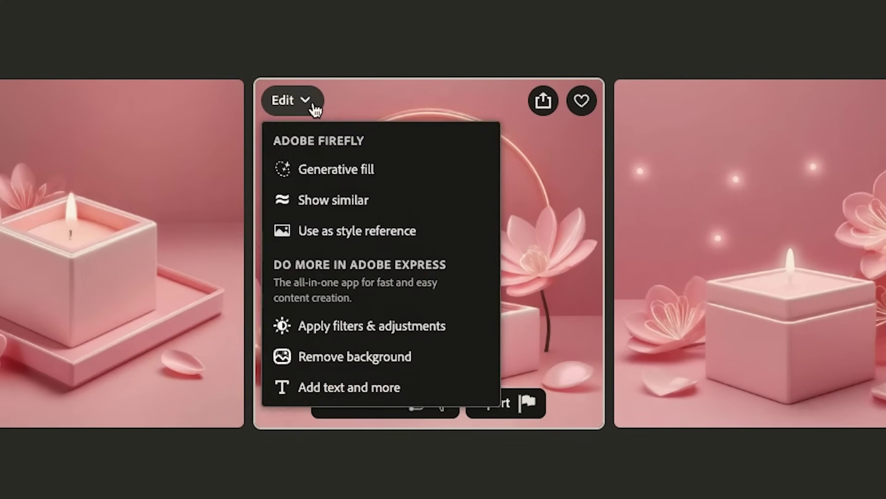
click(335, 239)
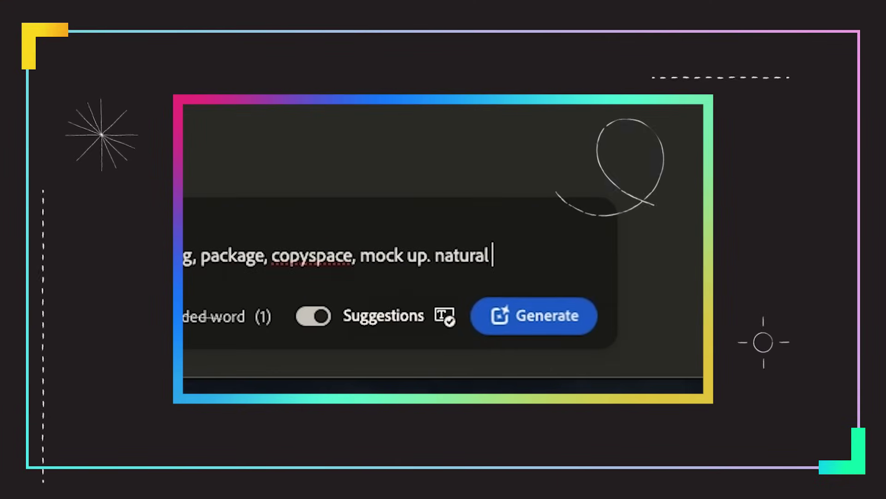
text(lighting)
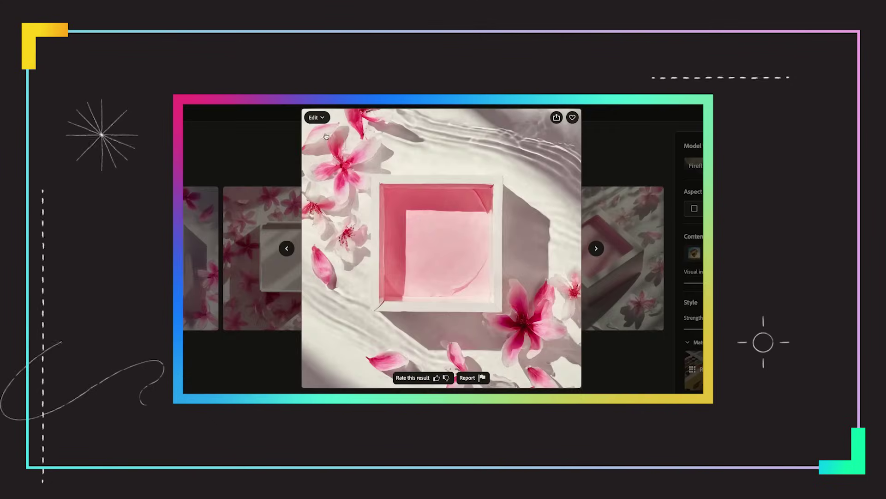
click(321, 119)
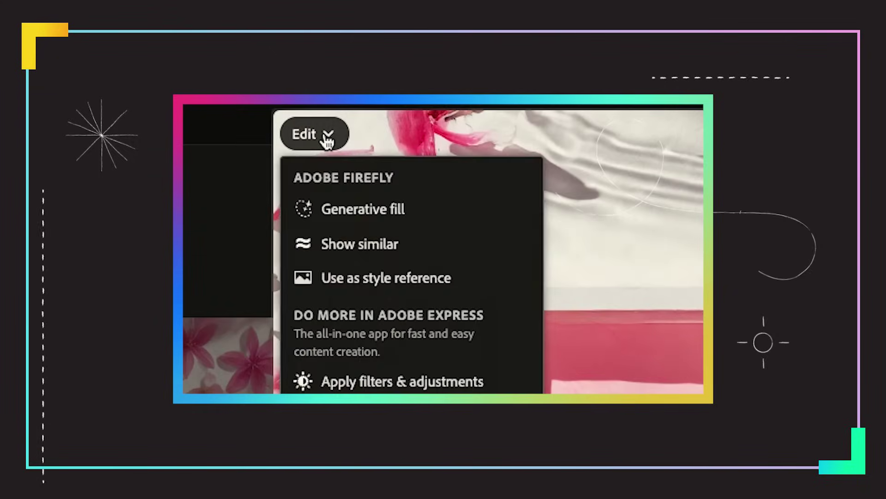
click(373, 237)
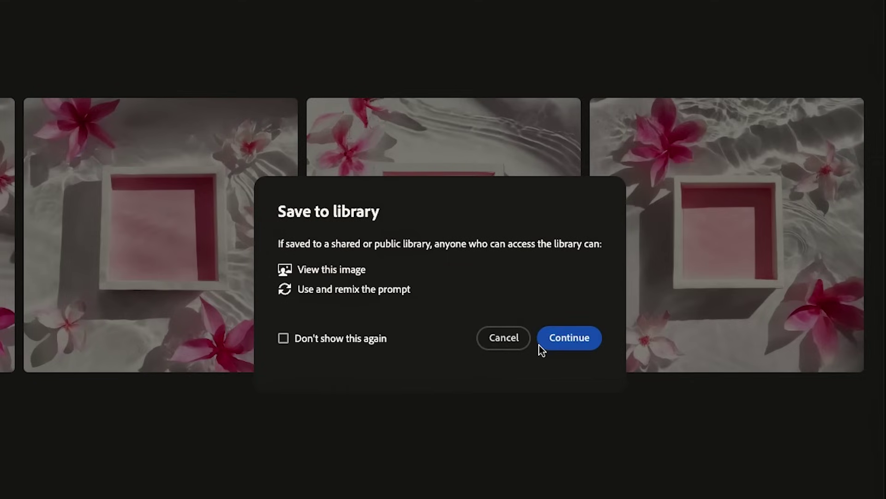
click(567, 337)
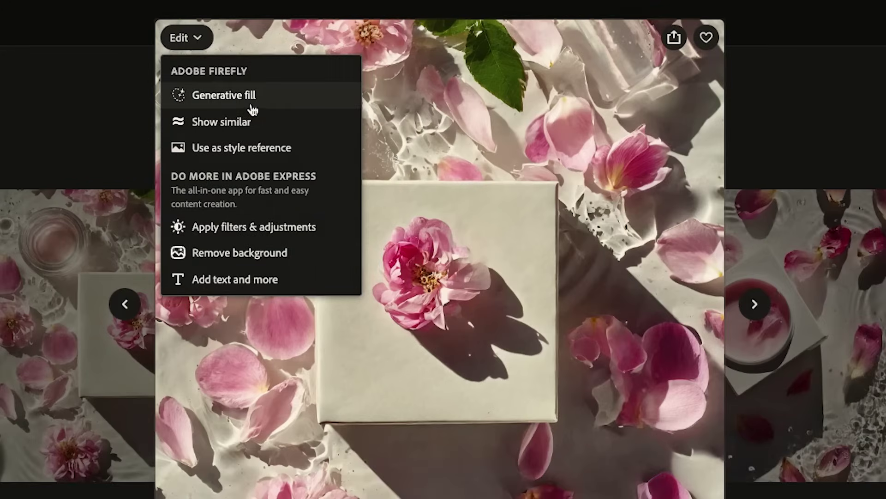
- Erase the rose from the box with Generative fill, then fill another masked area with a white cream jar
click(254, 97)
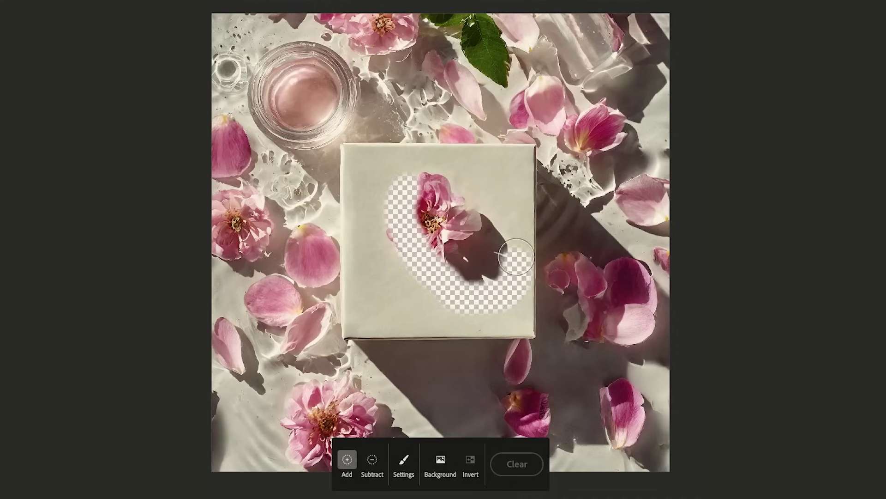
mouse_move(517, 256)
mouse_down()
mouse_move(507, 212)
mouse_move(476, 171)
mouse_move(444, 162)
mouse_move(418, 171)
mouse_up()
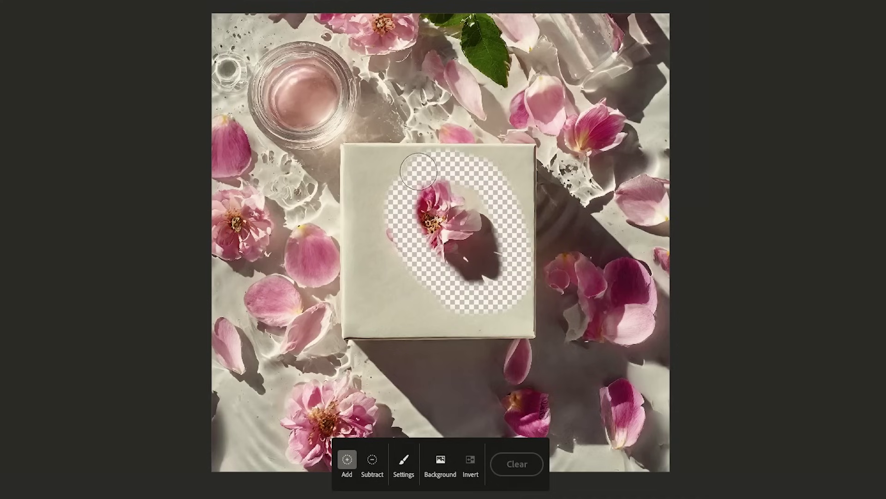
mouse_move(376, 222)
mouse_down()
mouse_move(444, 203)
mouse_move(466, 231)
mouse_up()
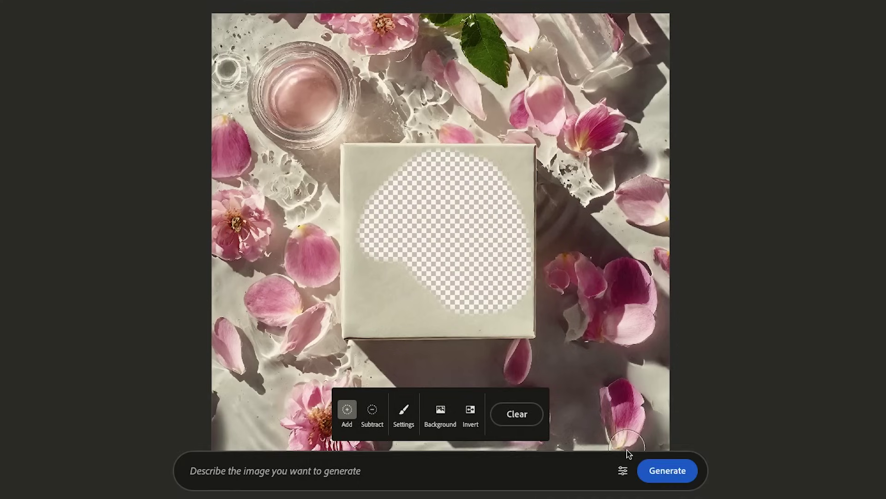
click(658, 471)
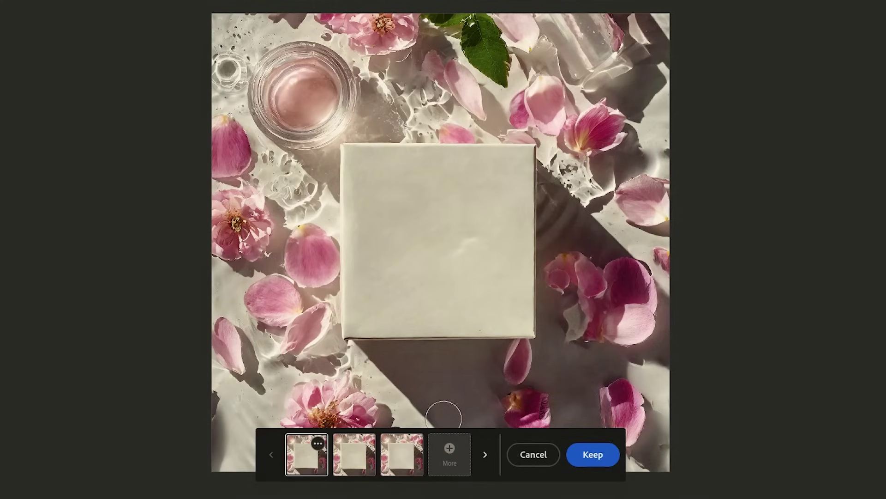
text(co)
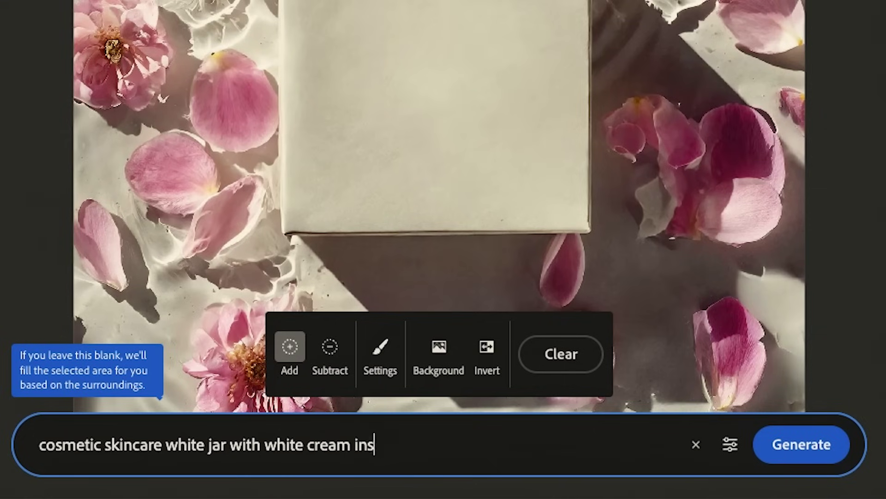
key(Return)
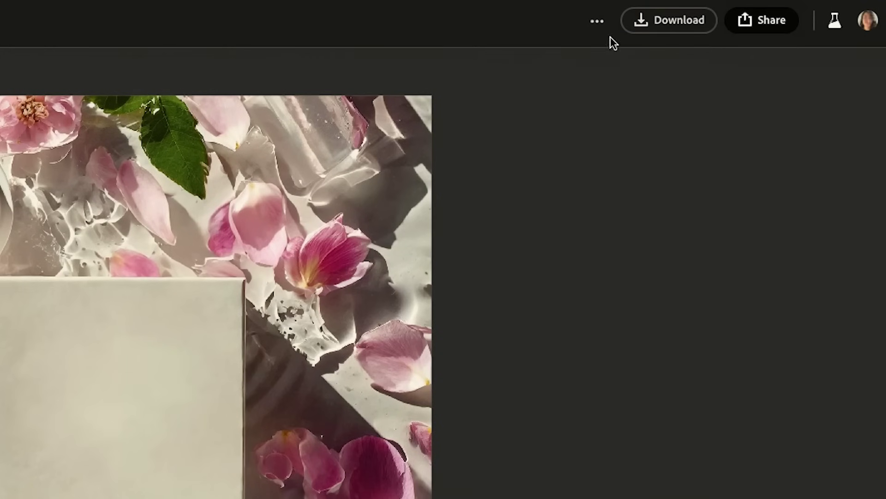
- Download the edited image and open Firefly 20240118122203.png in Photoshop 2024 from Finder
click(643, 32)
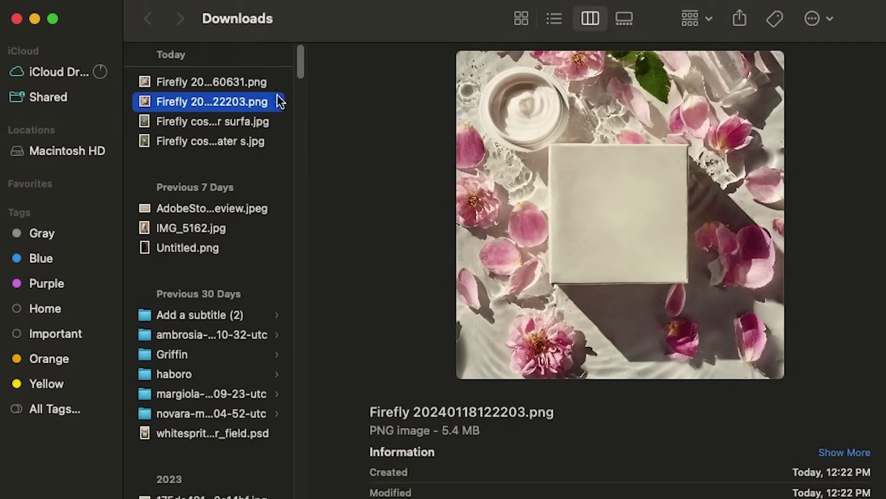
right_click(279, 101)
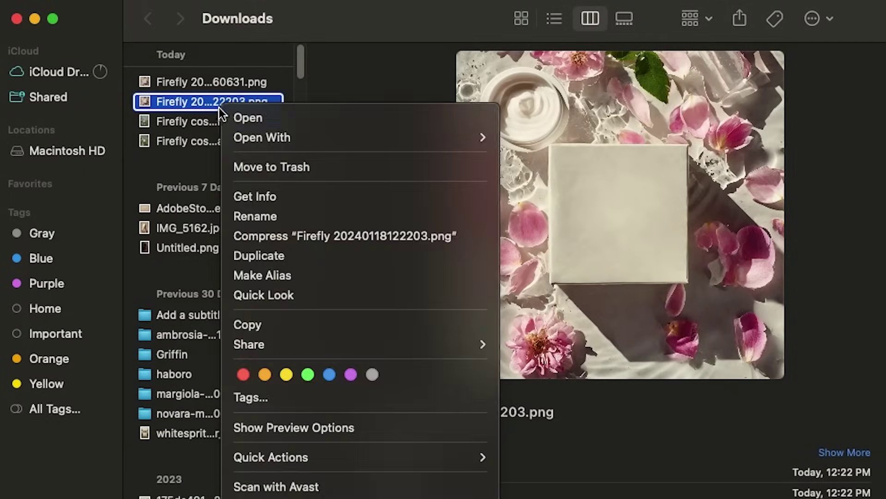
mouse_move(434, 137)
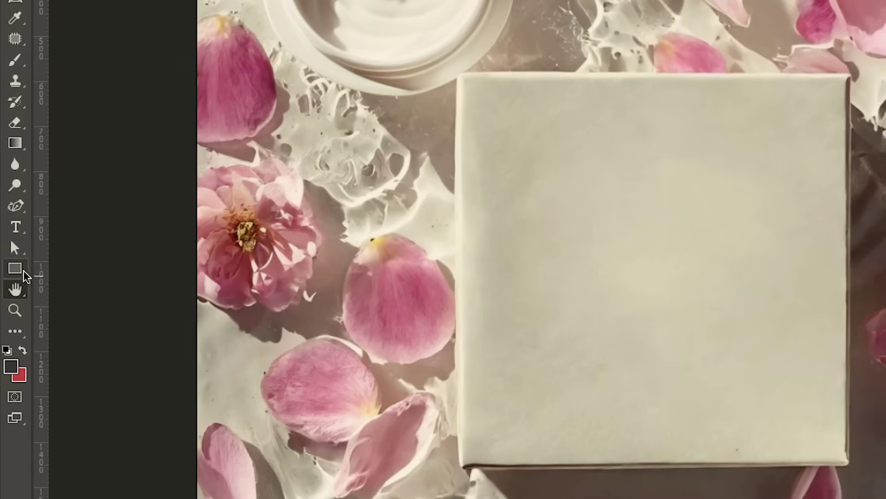
- Convert the green Rectangle 1 layer into a smart object
click(23, 272)
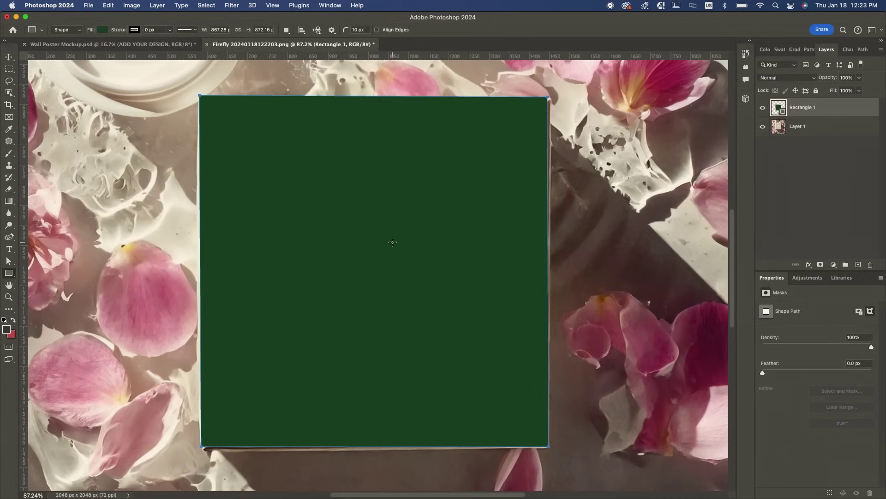
scroll(384, 203, down, 6)
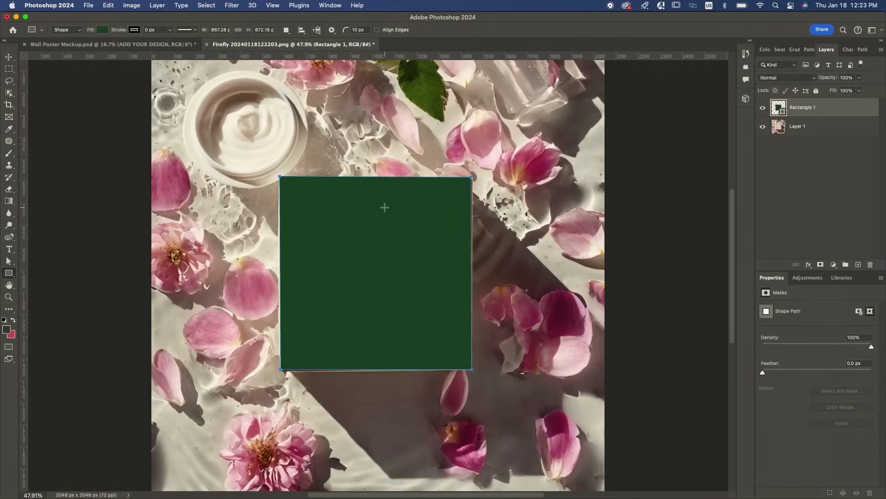
right_click(821, 108)
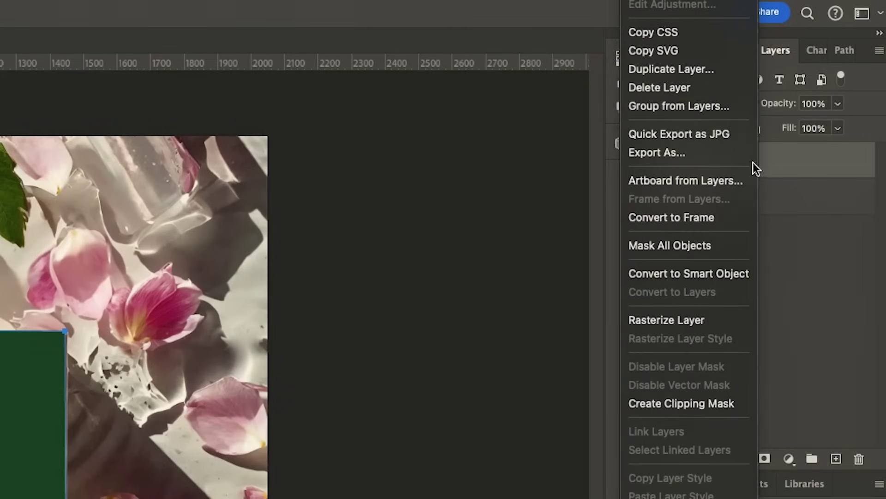
click(737, 274)
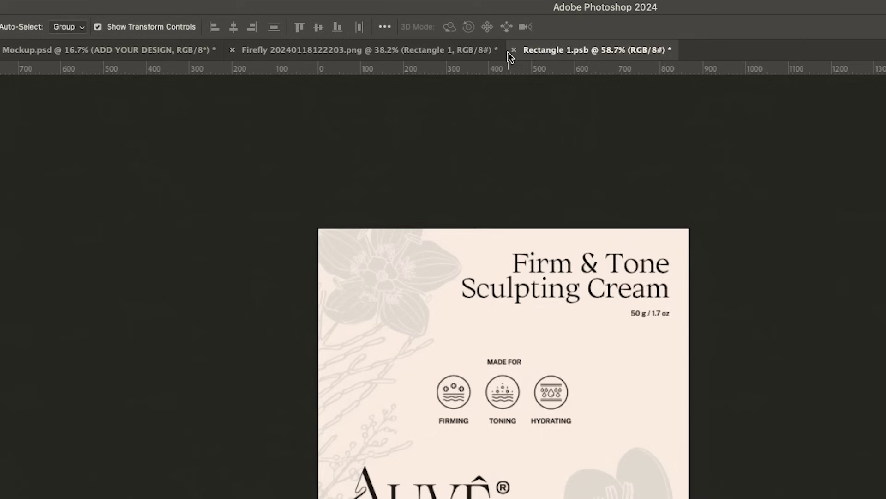
- Close and save Rectangle 1.psb so the Auvê Beauty label appears on the box
click(385, 44)
click(641, 268)
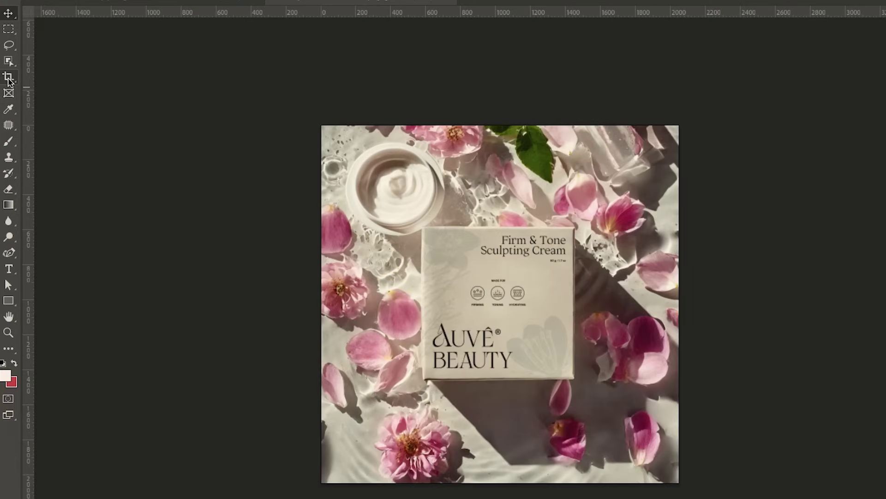
- Extend the canvas to 2892 px wide with Generative Expand filling the sides with water and petals
click(8, 78)
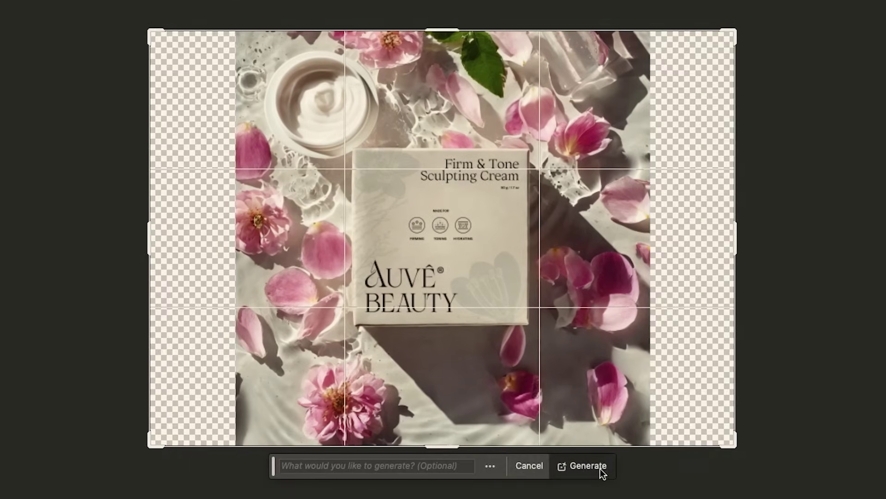
click(587, 465)
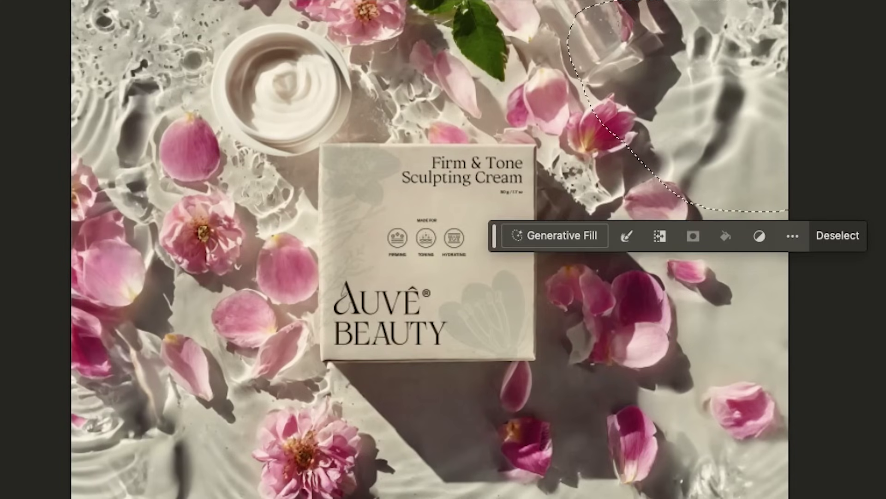
- Generative Fill the upper-right selection with 'petri dish with tiny flowers'
click(535, 231)
text(petri dish w)
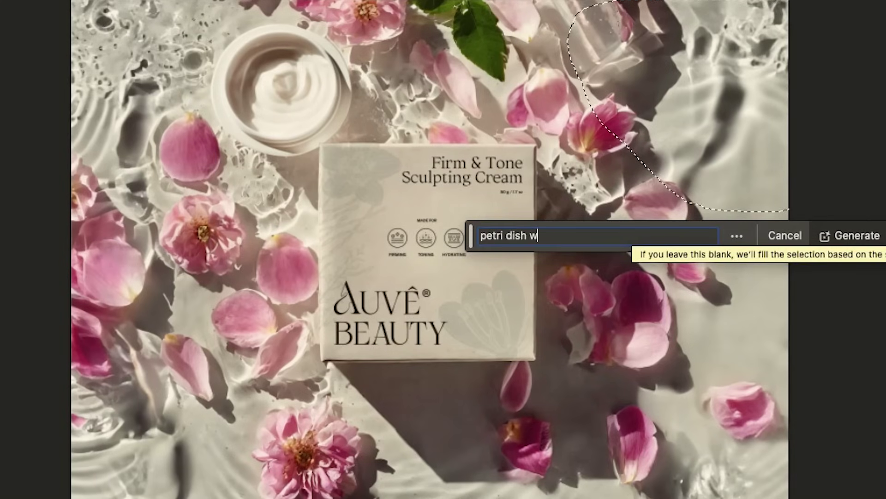
text(ith tiny flower)
text(s)
key(Return)
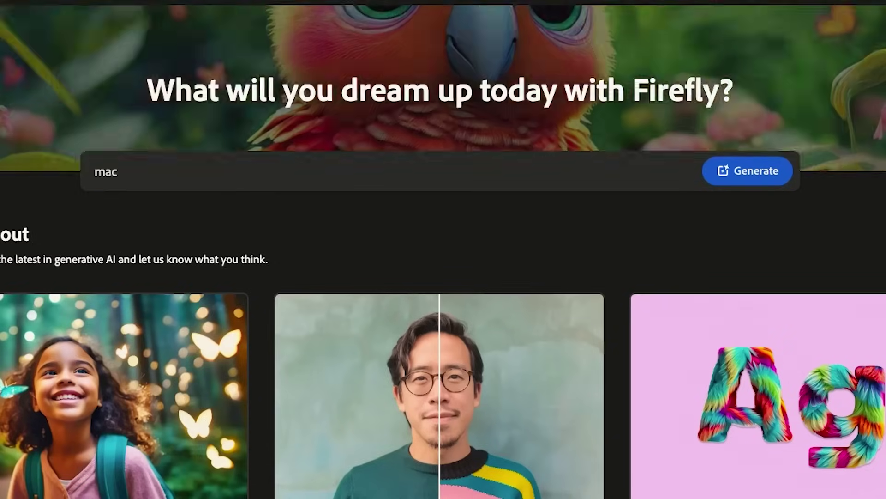
- Generate Firefly images of oil bubbles in water on a light pink floral background
text(ro shot of oil bubbles in)
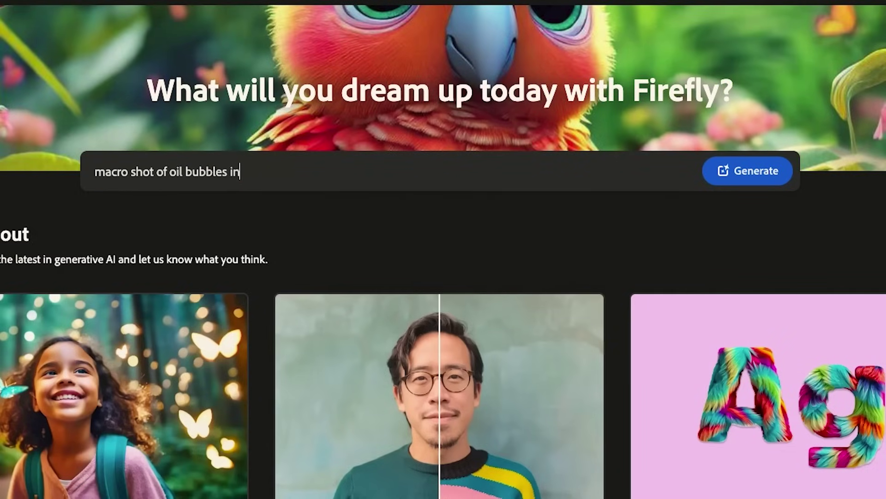
text( with a light pink floral background)
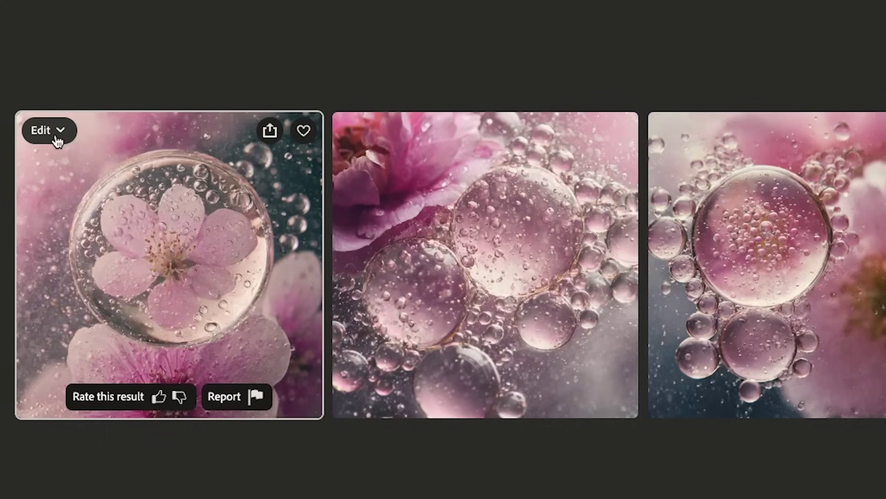
click(55, 134)
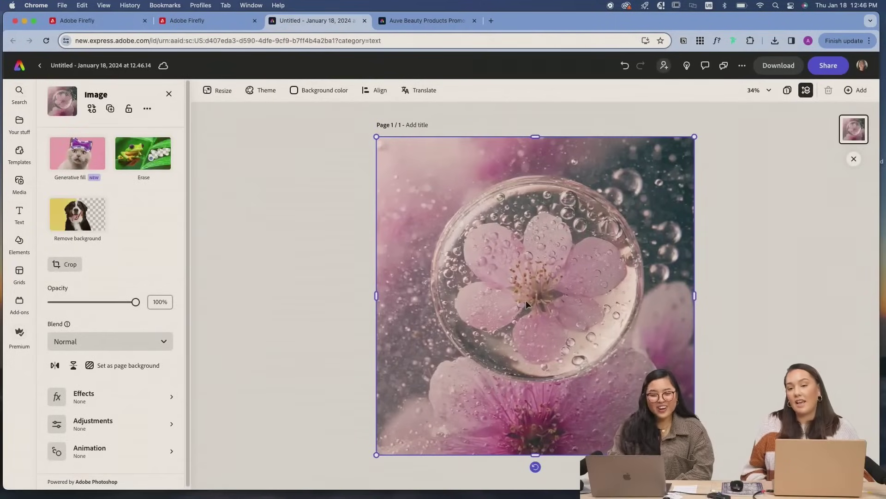
- Use the oil-bubble image as page background, then add the Plump & Glow Lip Oil photo and remove its white background
click(128, 365)
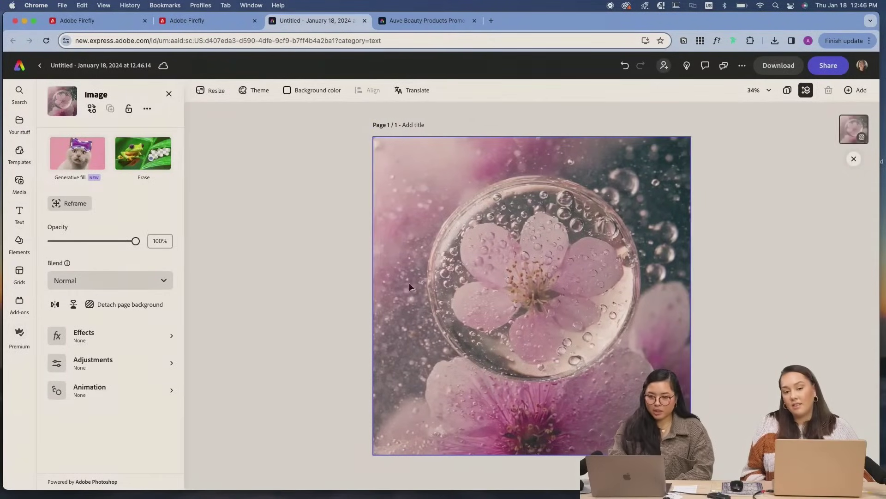
click(566, 204)
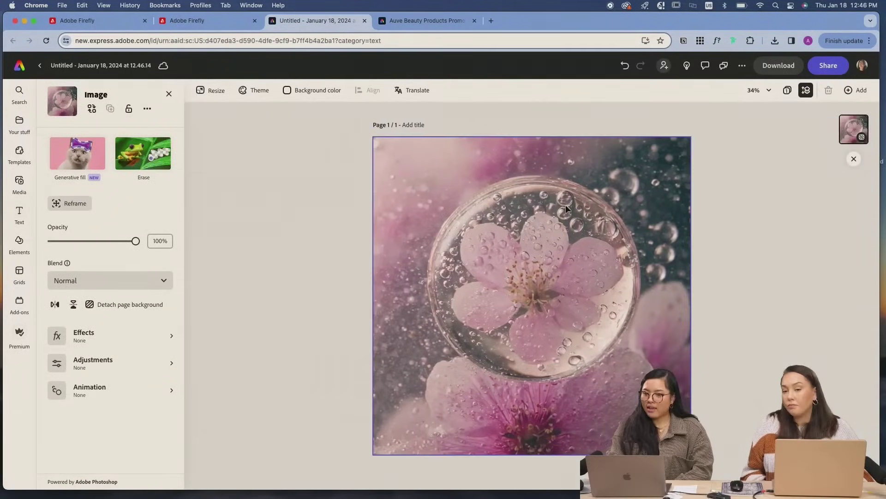
key(ctrl+Up)
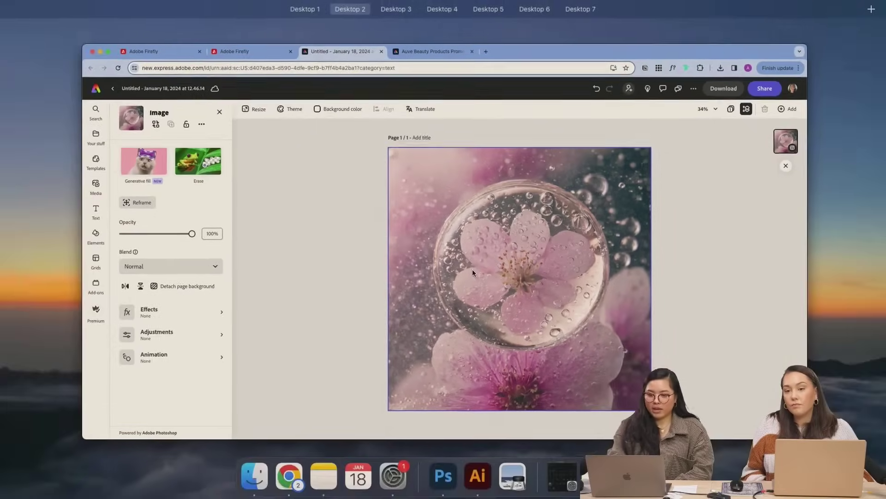
mouse_move(428, 3)
click(254, 476)
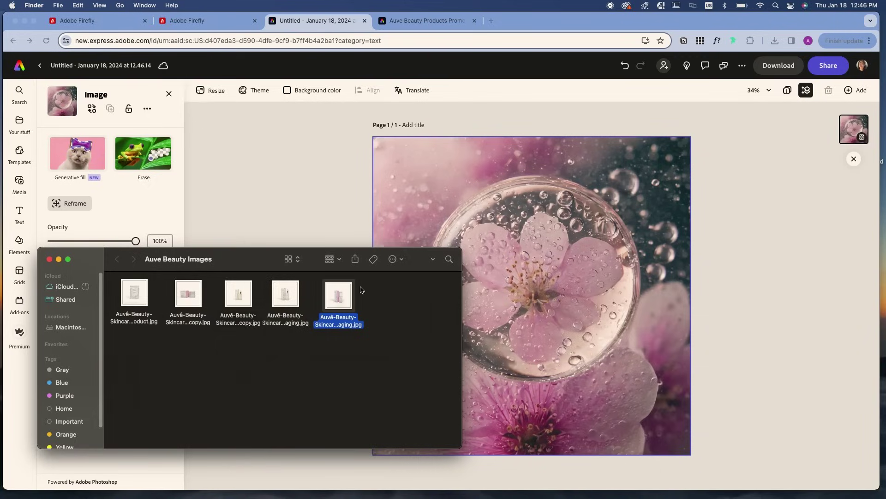
drag(360, 291, 566, 321)
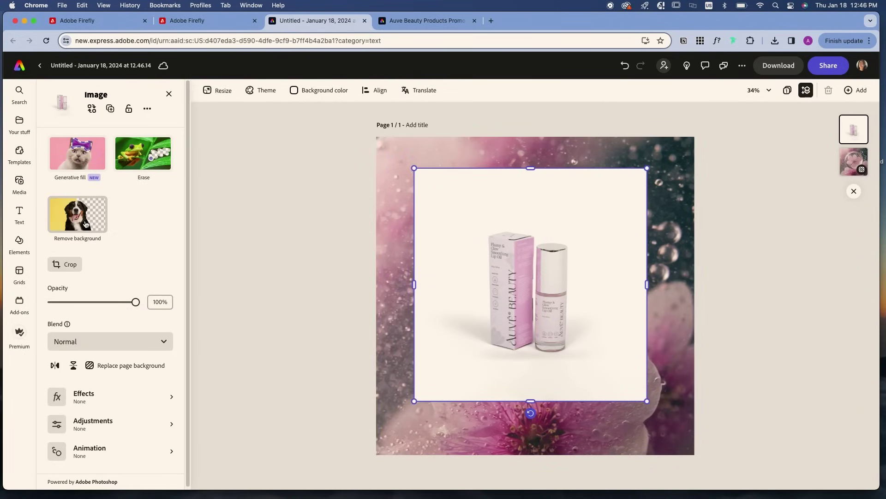
click(84, 224)
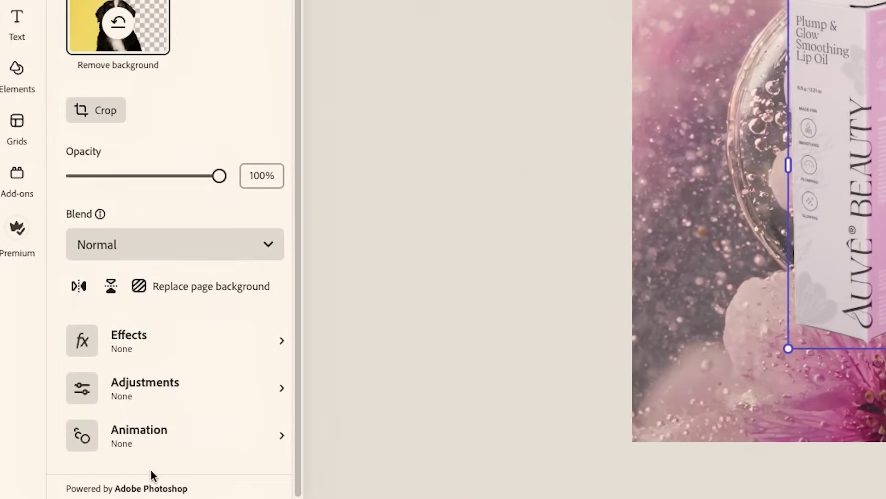
- Give the lip-oil product a Looping animation and bring up the Resize presets
click(143, 448)
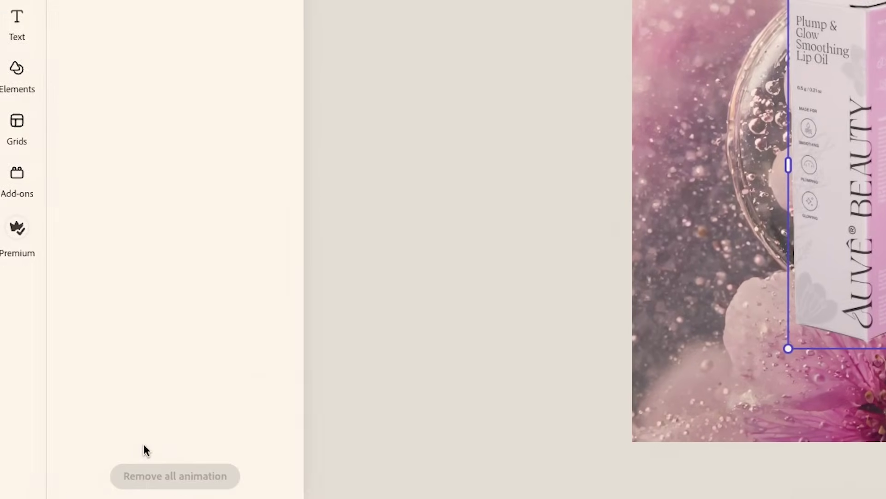
click(99, 40)
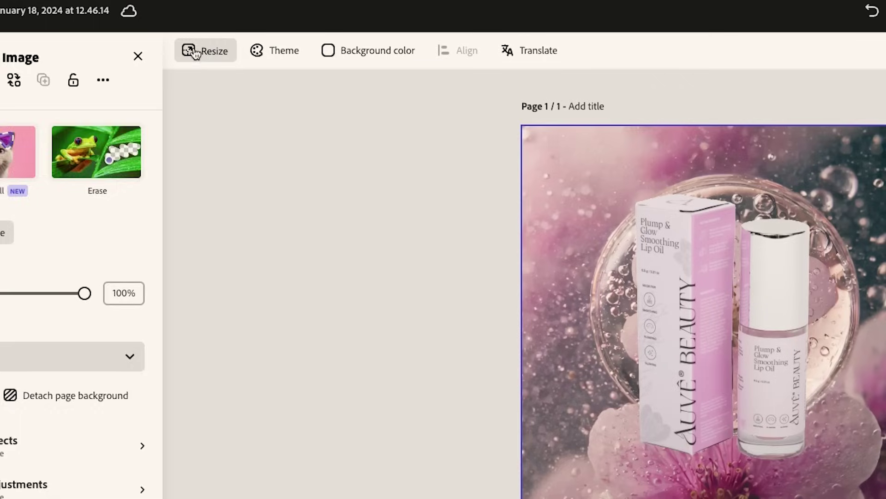
click(192, 50)
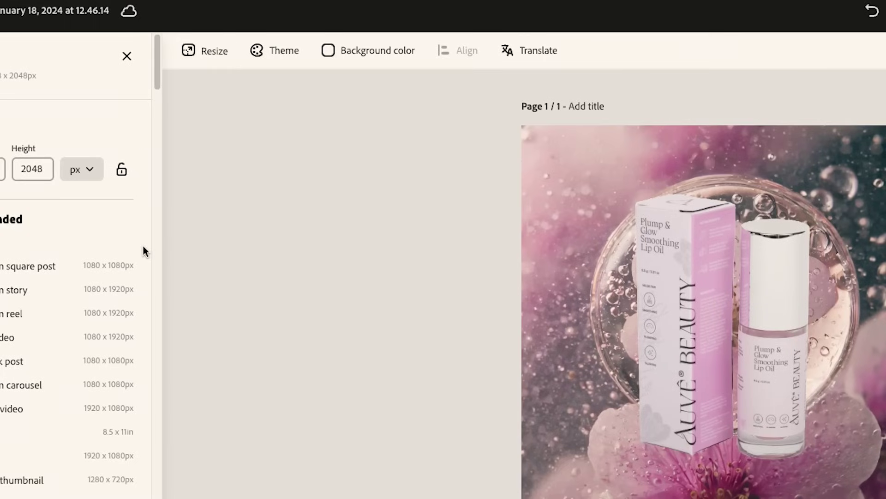